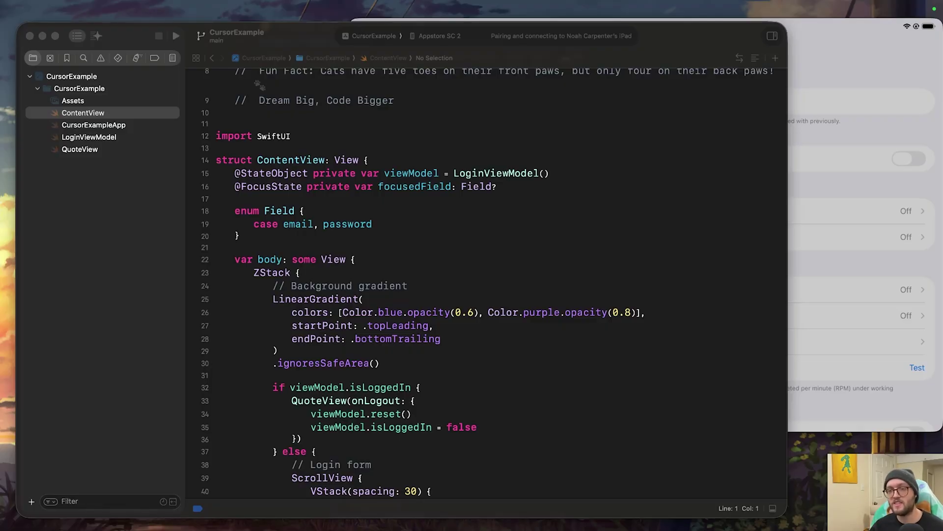
- Move the iPad mirror window left, trust this computer on the iPad, and return to Xcode
{"action": "left_click", "coordinate": [811, 221]}
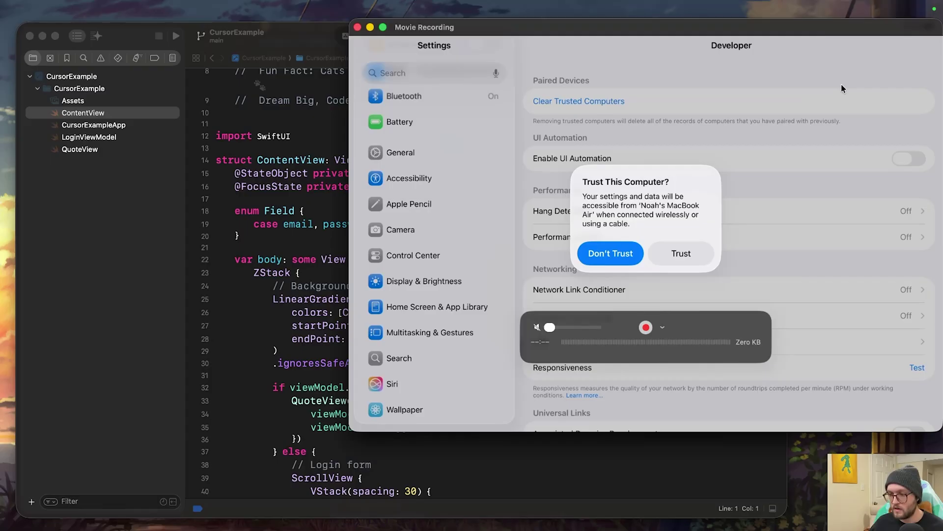
{"action": "left_click_drag", "start_coordinate": [740, 29], "coordinate": [636, 33]}
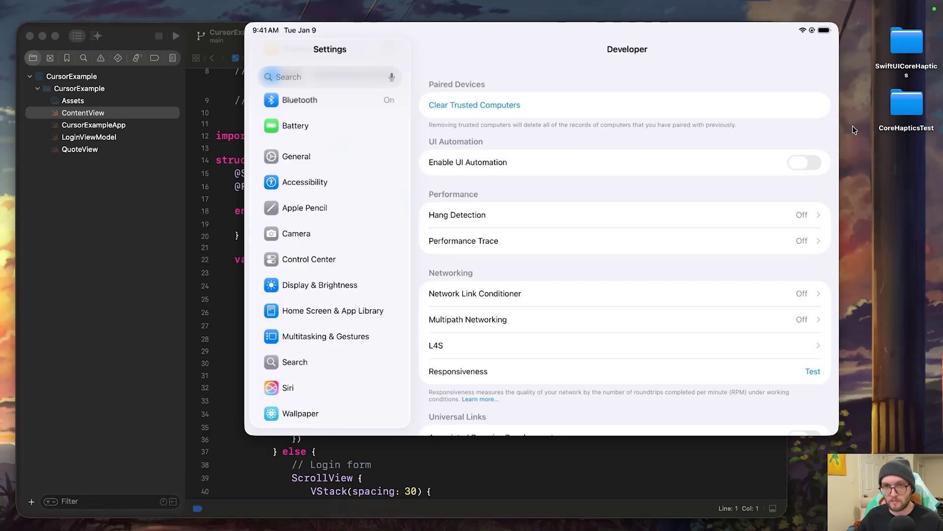
{"action": "key", "text": "super+Tab"}
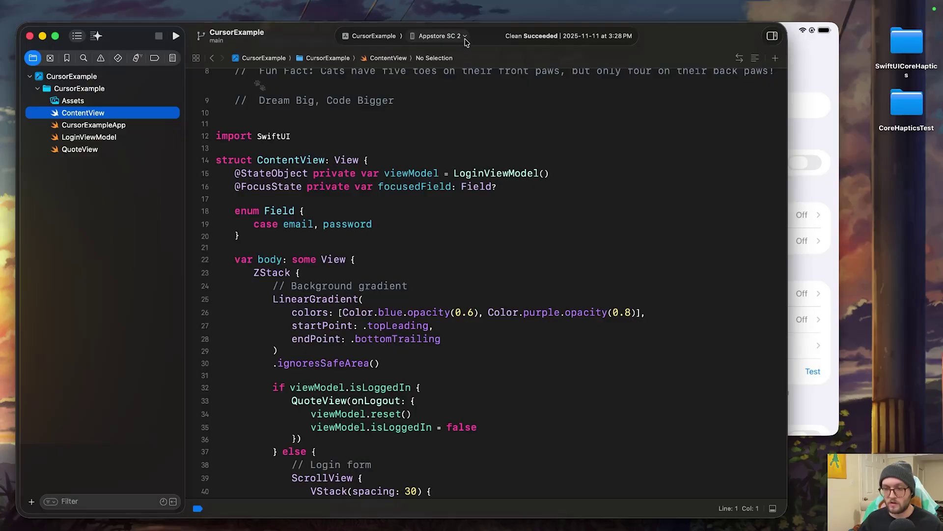
{"action": "left_click", "coordinate": [465, 39]}
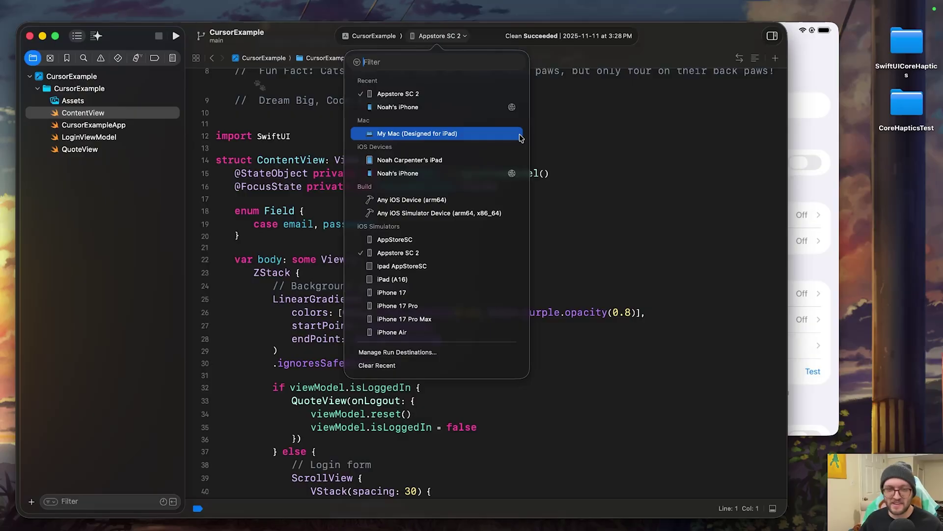
{"action": "left_click", "coordinate": [466, 161]}
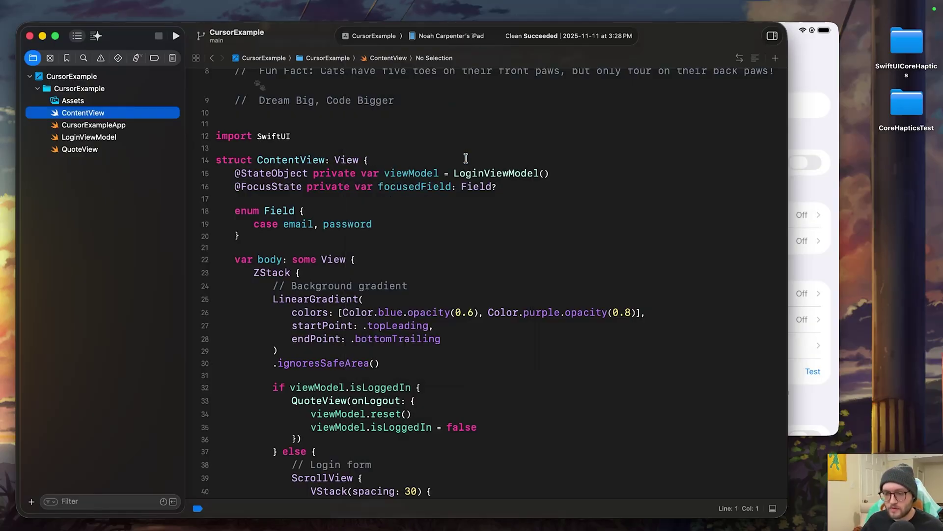
{"action": "key", "text": "super+Tab"}
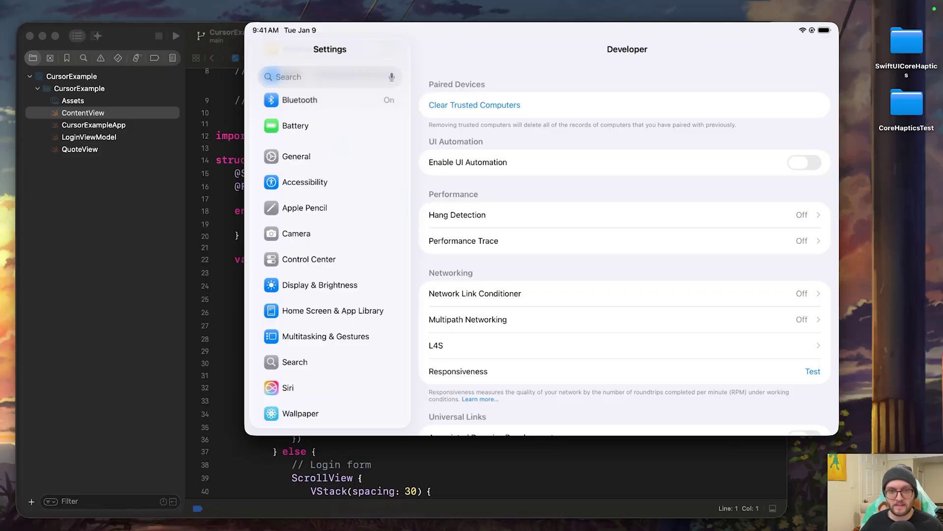
- Confirm Developer Mode is on in iPad Settings > Privacy & Security, then view the Developer page
{"action": "key", "text": "super+shift+h"}
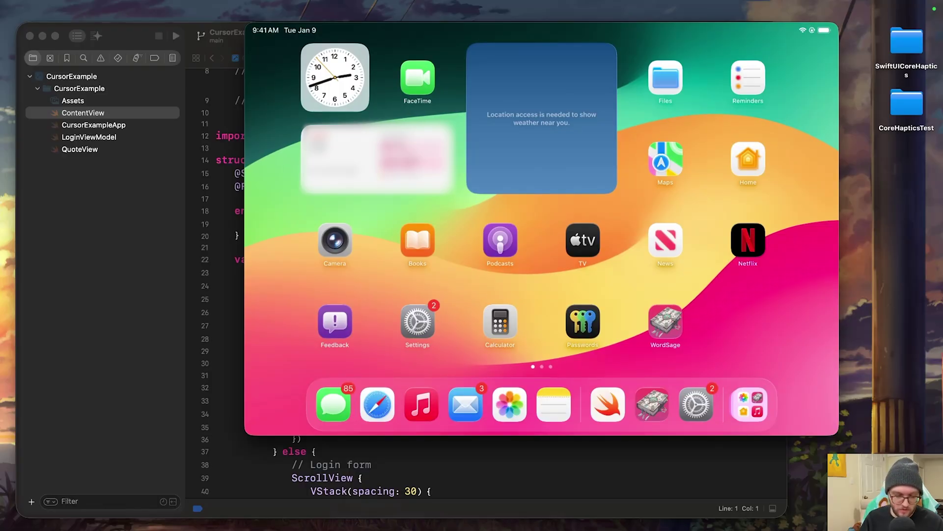
{"action": "left_click", "coordinate": [418, 322]}
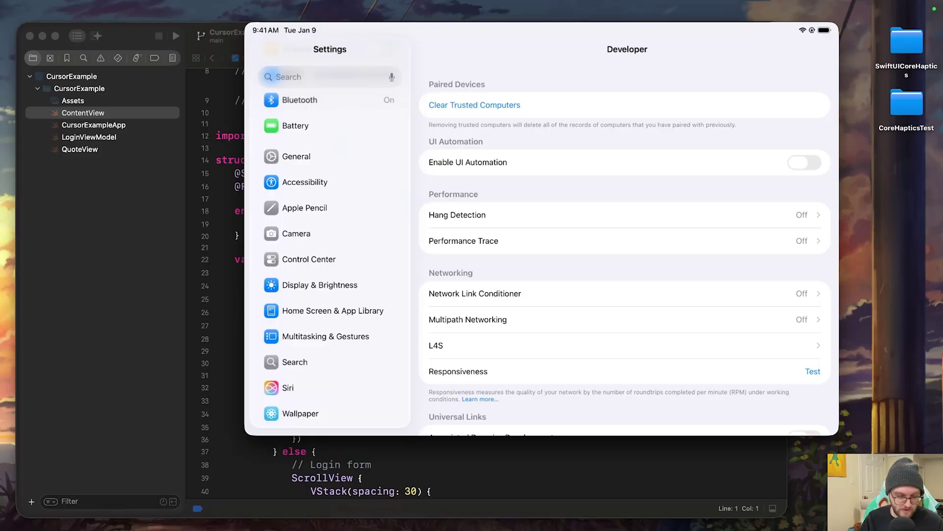
{"action": "scroll", "coordinate": [329, 259], "scroll_direction": "down", "scroll_amount": 5}
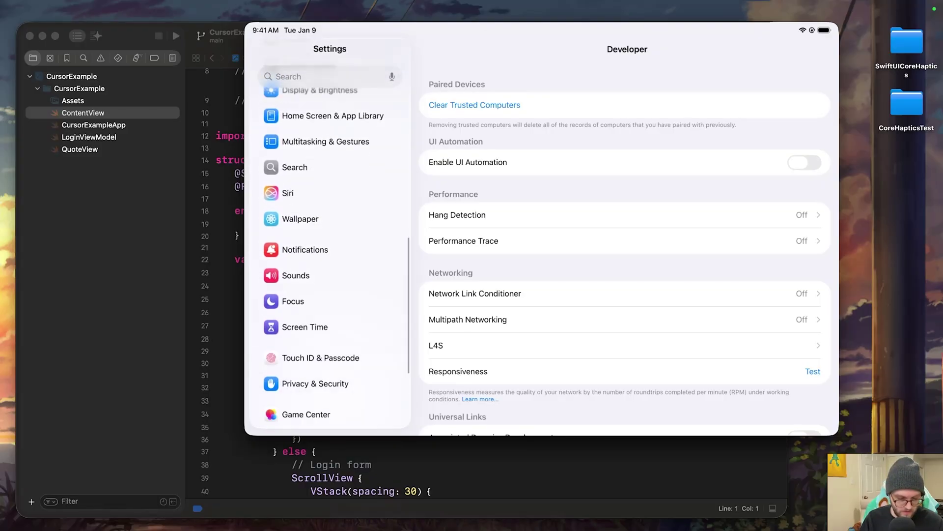
{"action": "scroll", "coordinate": [330, 259], "scroll_direction": "down", "scroll_amount": 3}
{"action": "left_click", "coordinate": [315, 287]}
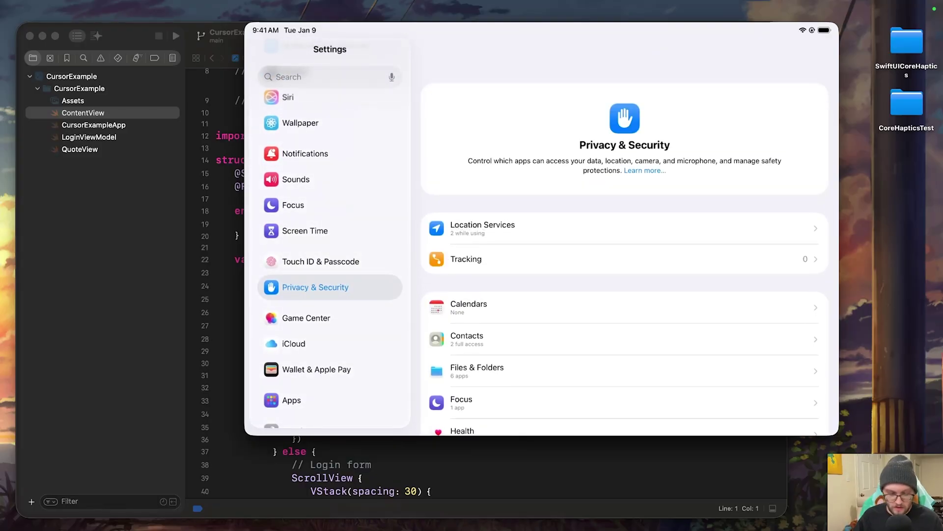
{"action": "scroll", "coordinate": [626, 258], "scroll_direction": "down", "scroll_amount": 5}
{"action": "scroll", "coordinate": [625, 259], "scroll_direction": "down", "scroll_amount": 5}
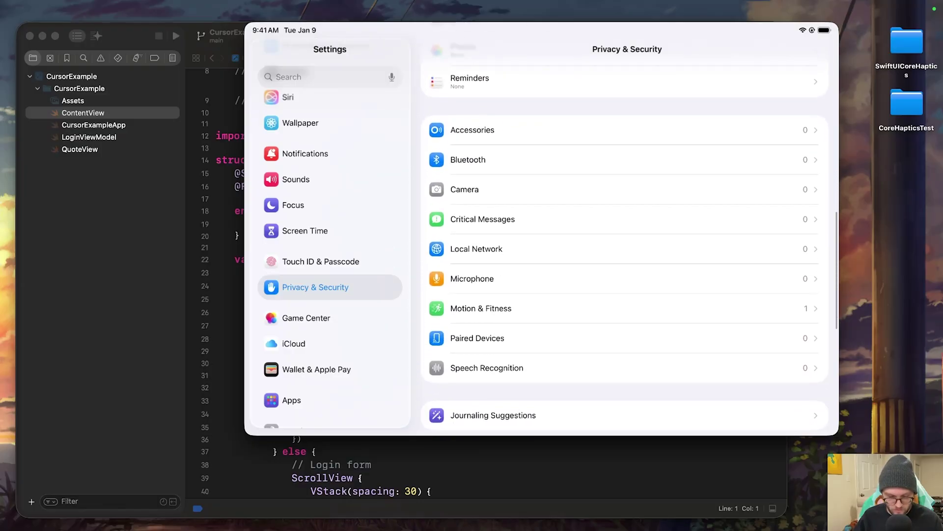
{"action": "scroll", "coordinate": [625, 258], "scroll_direction": "down", "scroll_amount": 5}
{"action": "scroll", "coordinate": [625, 258], "scroll_direction": "down", "scroll_amount": 5}
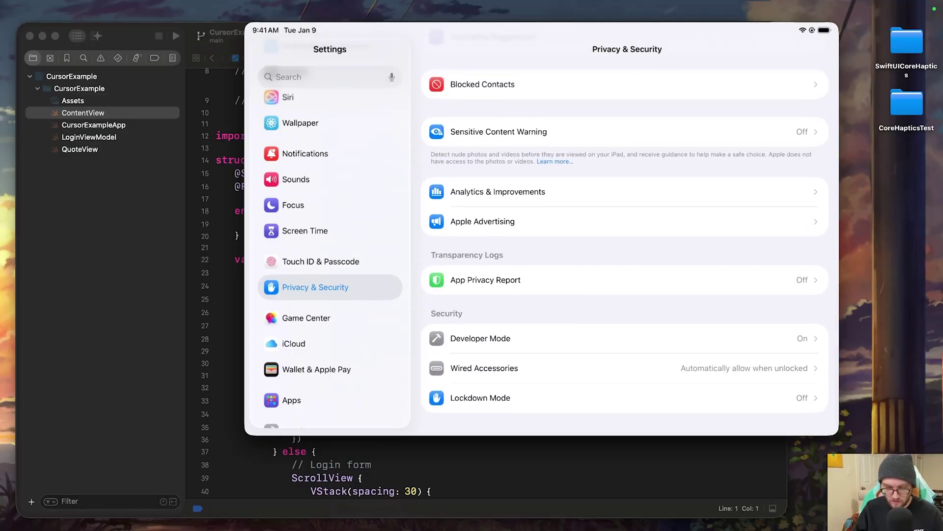
{"action": "left_click", "coordinate": [623, 337]}
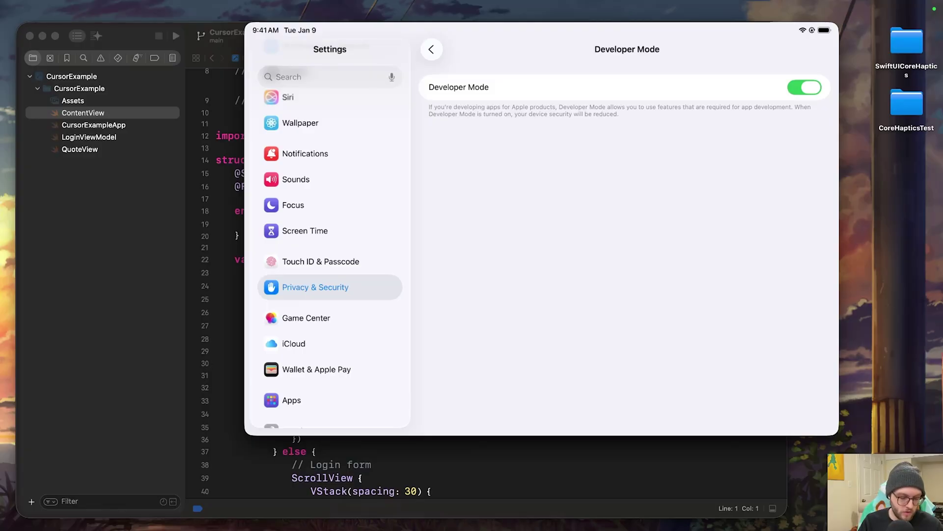
{"action": "scroll", "coordinate": [330, 258], "scroll_direction": "down", "scroll_amount": 3}
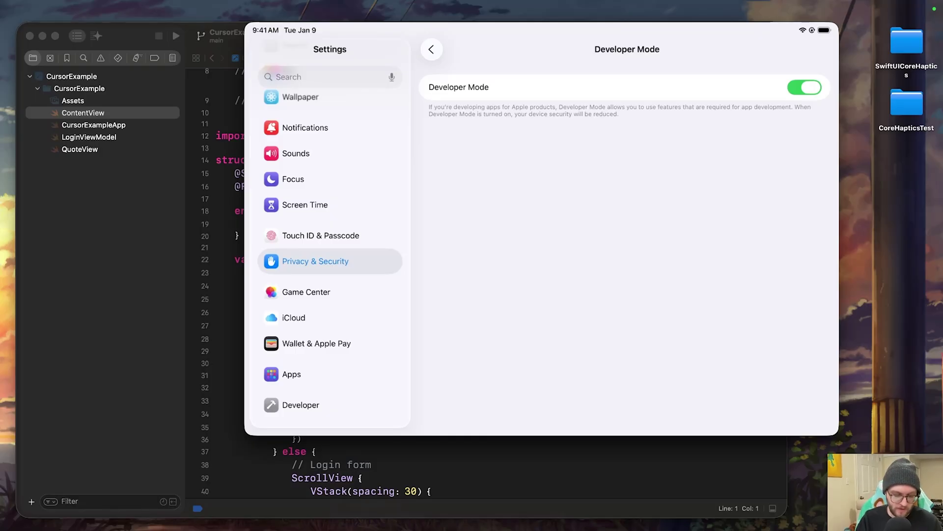
{"action": "left_click", "coordinate": [301, 404]}
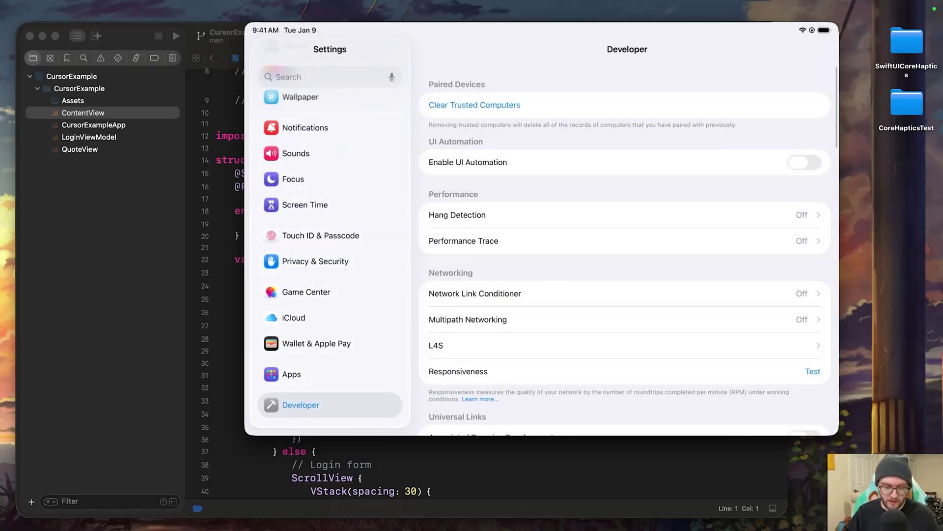
{"action": "scroll", "coordinate": [627, 258], "scroll_direction": "down", "scroll_amount": 10}
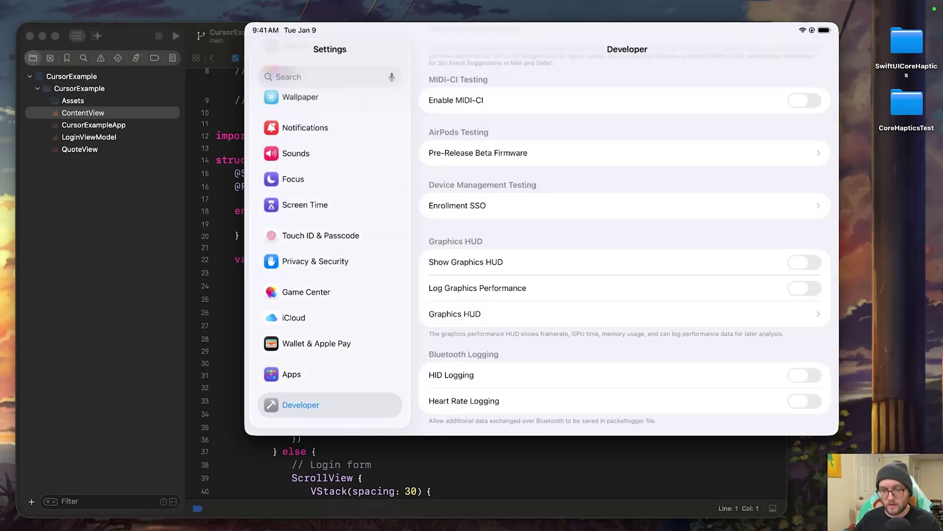
{"action": "left_click", "coordinate": [133, 251]}
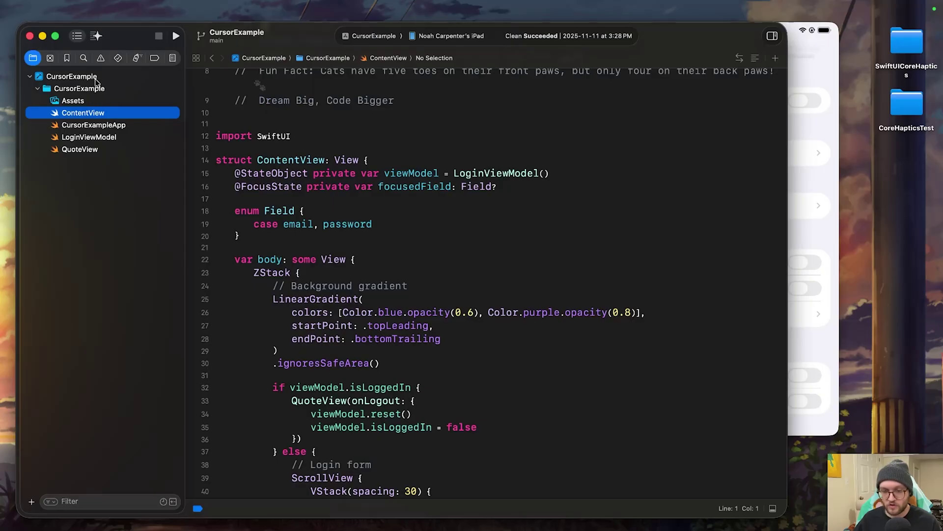
- Enable automatic signing in the CursorExample project's signing settings
{"action": "left_click", "coordinate": [71, 77]}
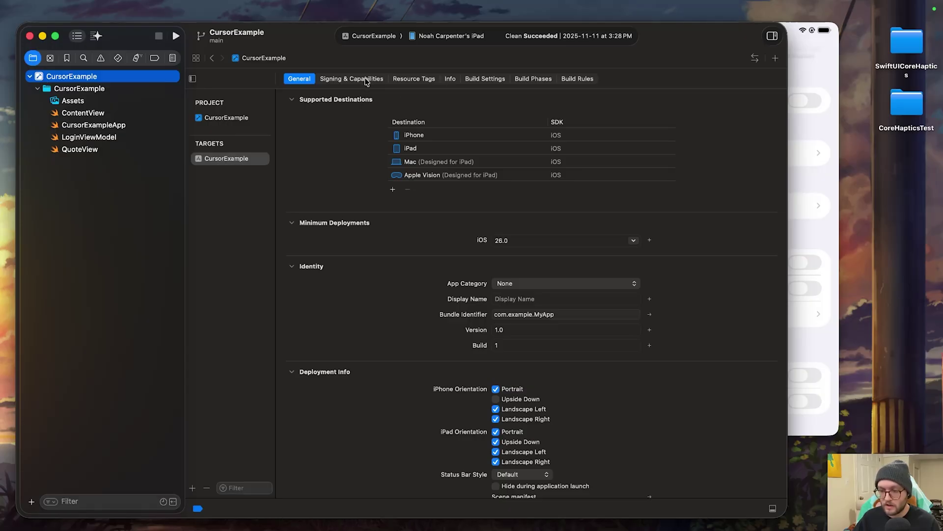
{"action": "left_click", "coordinate": [351, 79]}
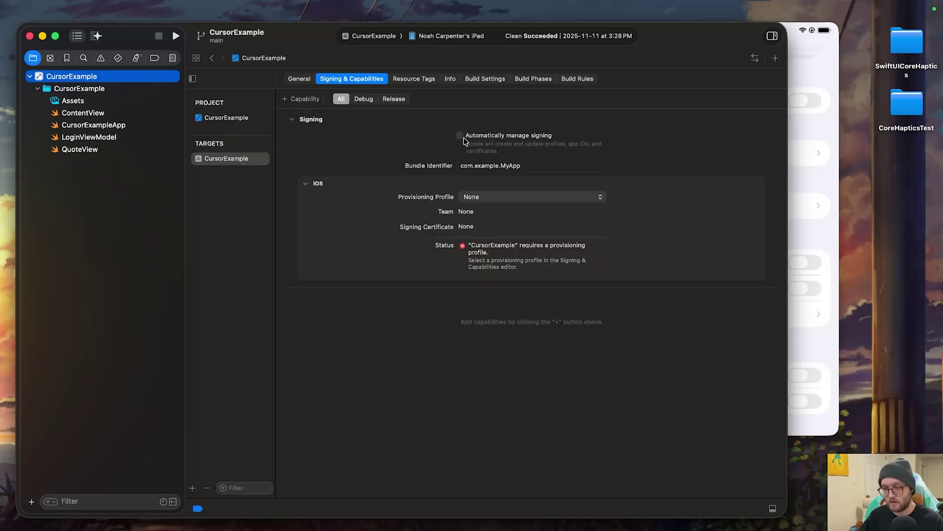
{"action": "left_click", "coordinate": [460, 136]}
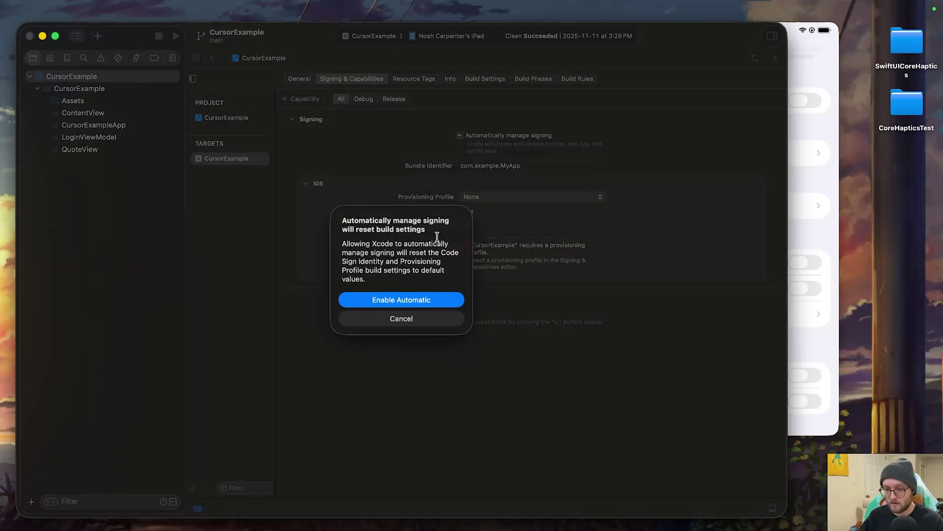
{"action": "left_click", "coordinate": [423, 300]}
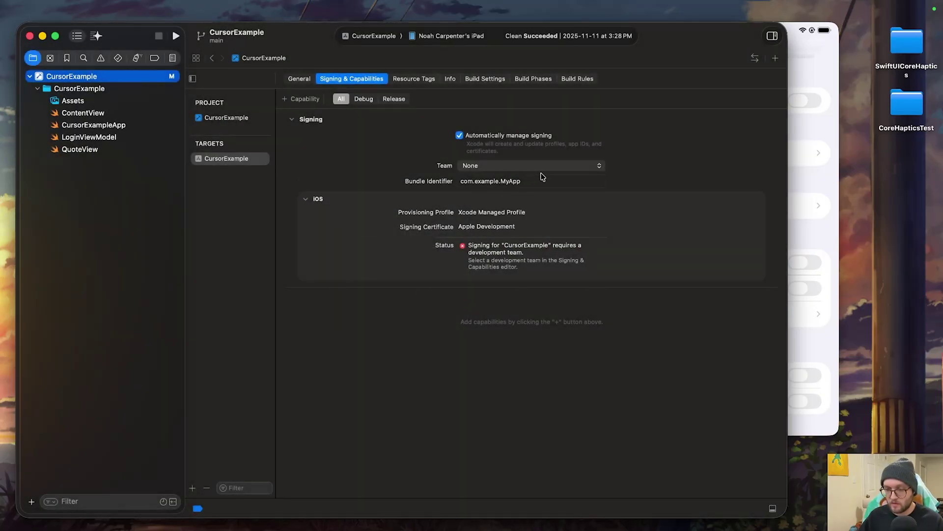
- Cancel adding a new Apple account and select Noah Carpenter's personal team for signing
{"action": "left_click", "coordinate": [530, 165]}
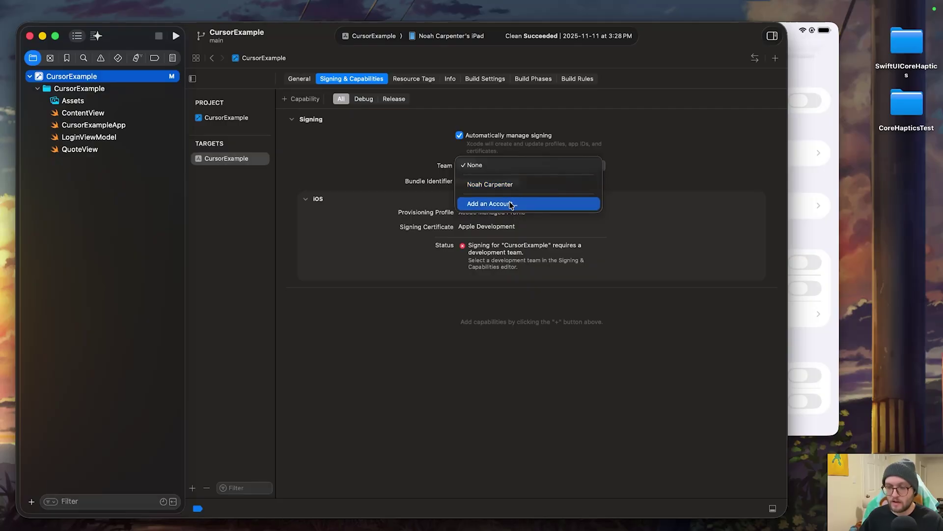
{"action": "left_click", "coordinate": [511, 205]}
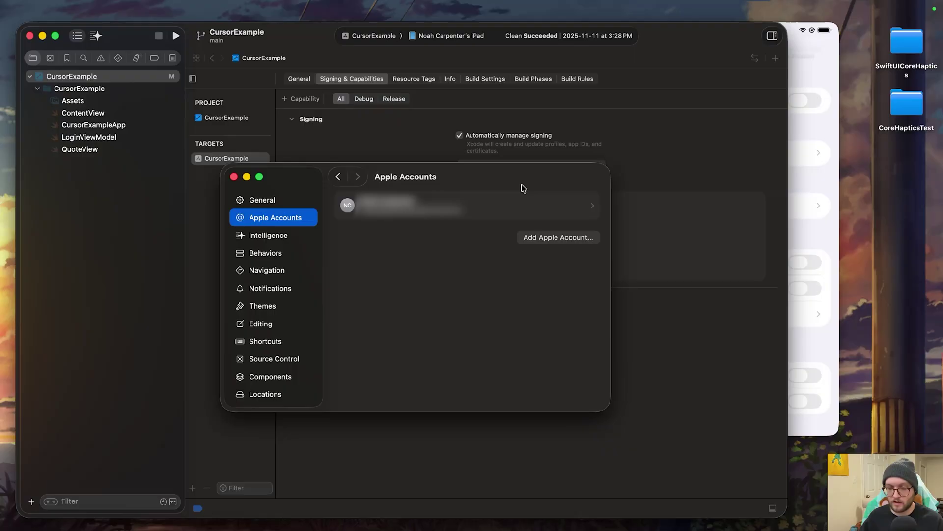
{"action": "left_click", "coordinate": [535, 241]}
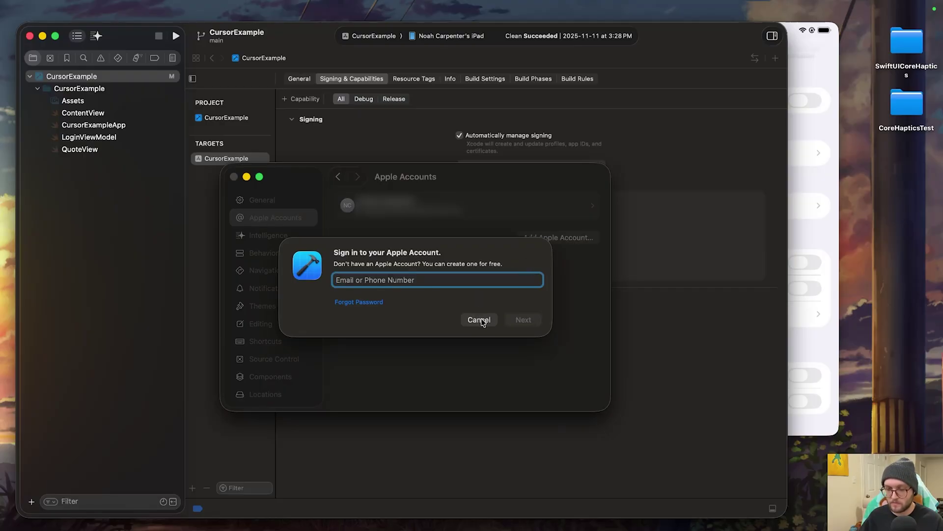
{"action": "left_click", "coordinate": [482, 318]}
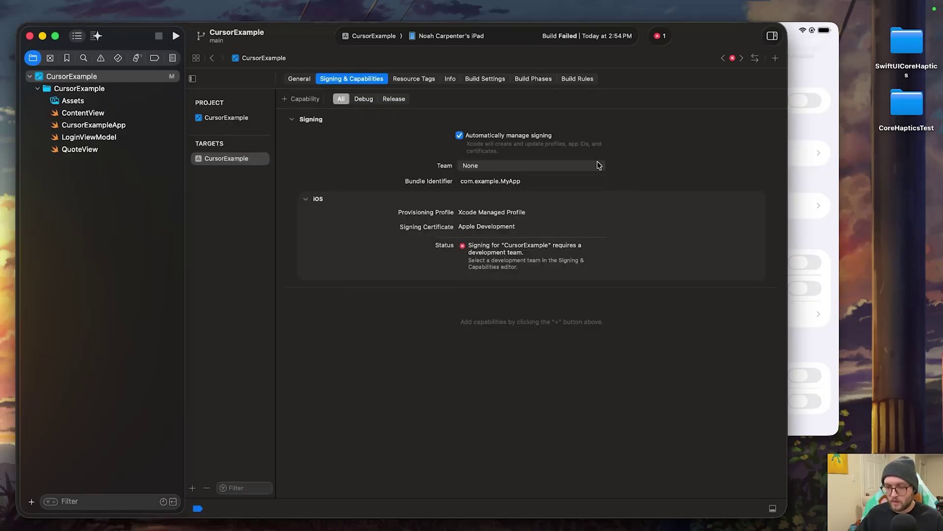
{"action": "left_click", "coordinate": [597, 165]}
{"action": "left_click", "coordinate": [531, 183]}
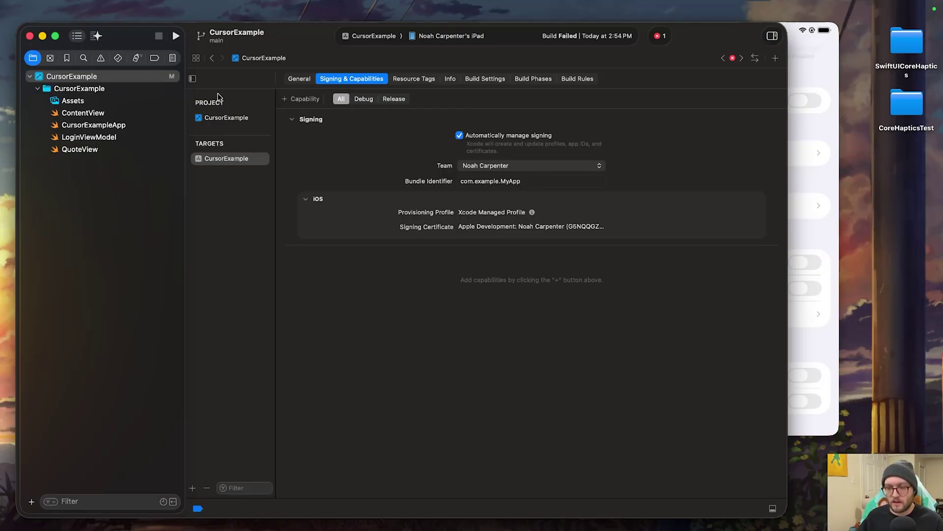
- Build and run CursorExample on the iPad, with an enlarged debug area showing the console
{"action": "left_click", "coordinate": [176, 36]}
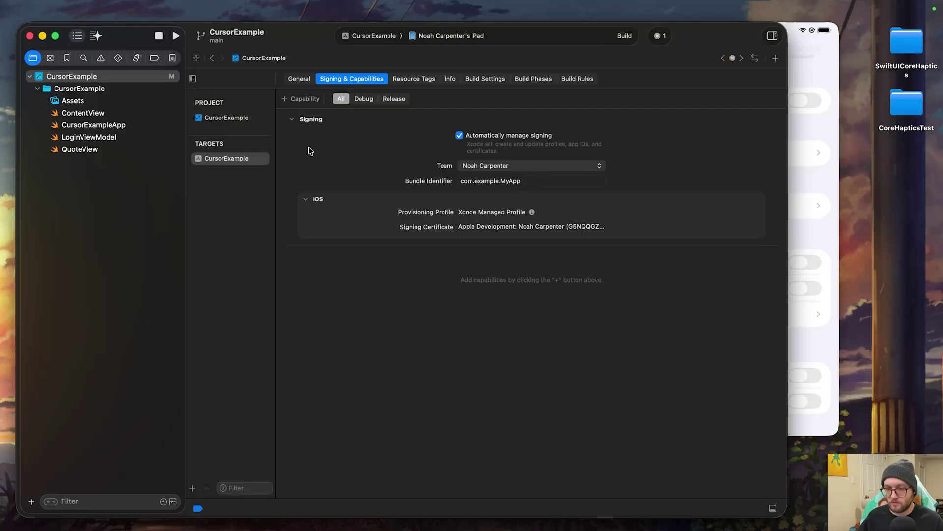
{"action": "left_click", "coordinate": [826, 368]}
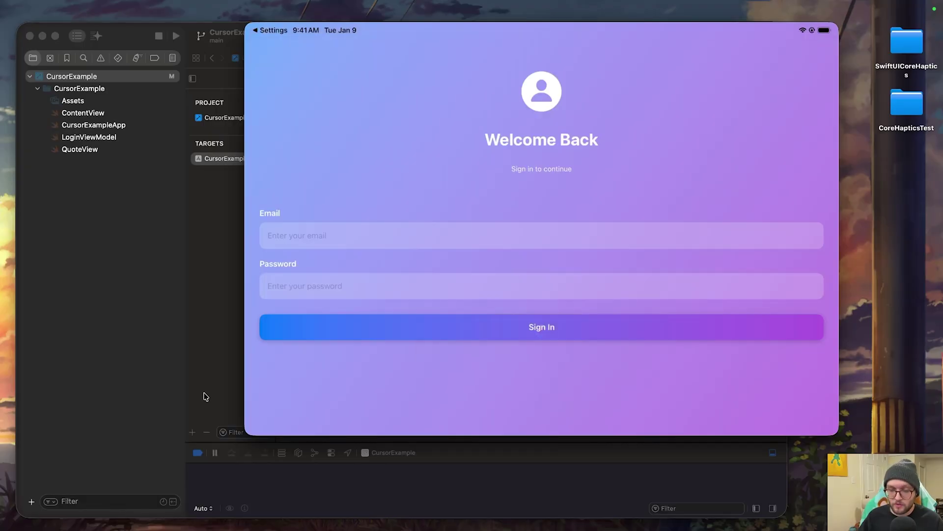
{"action": "left_click", "coordinate": [537, 448]}
{"action": "left_click_drag", "start_coordinate": [537, 448], "coordinate": [537, 353]}
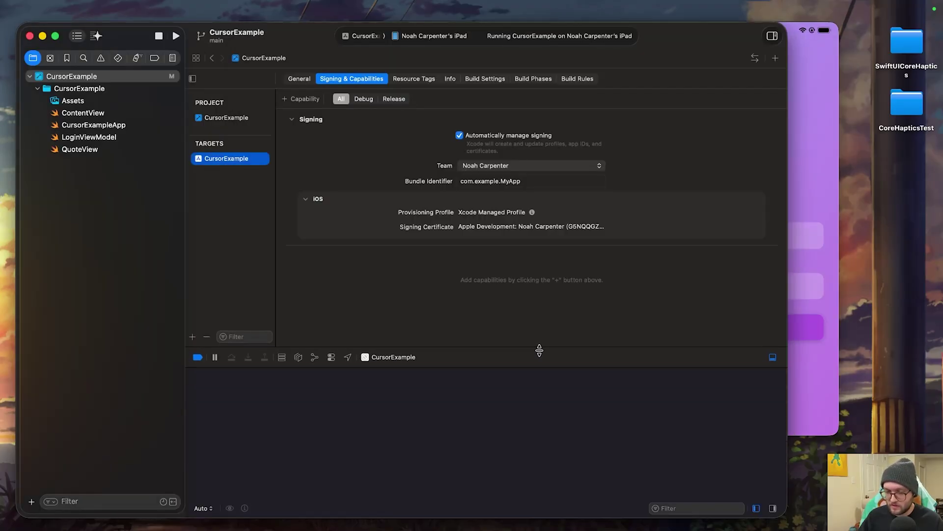
{"action": "left_click", "coordinate": [776, 509]}
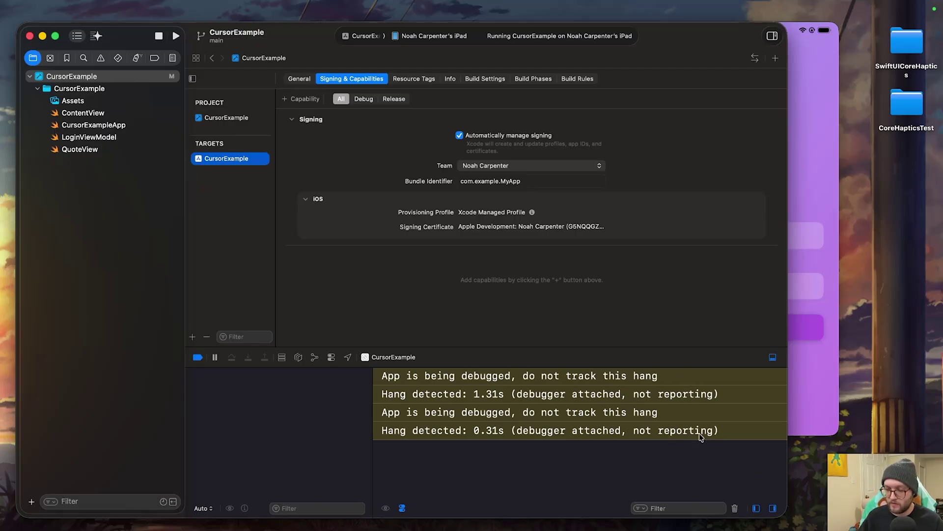
- Sign in on the mirrored iPad app to reach the Maya Angelou quote, checking the logs
{"action": "left_click", "coordinate": [818, 386]}
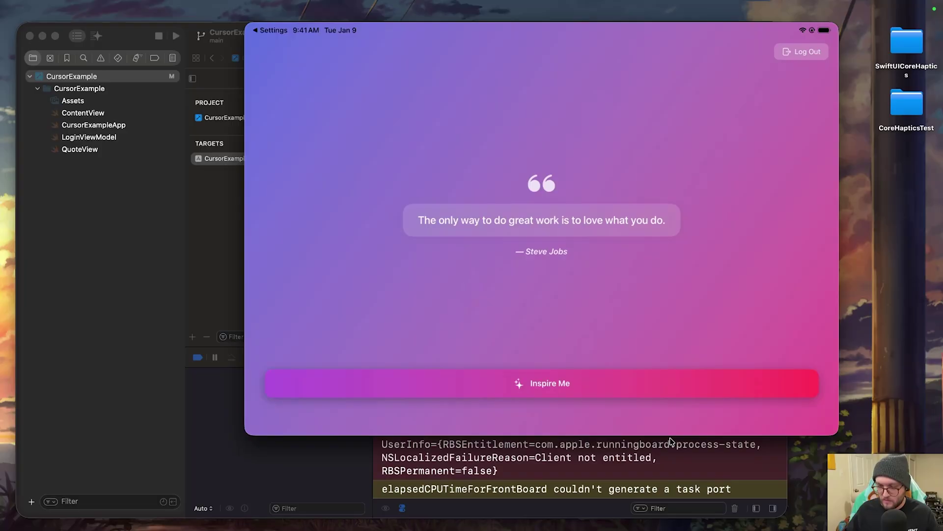
{"action": "left_click", "coordinate": [663, 457]}
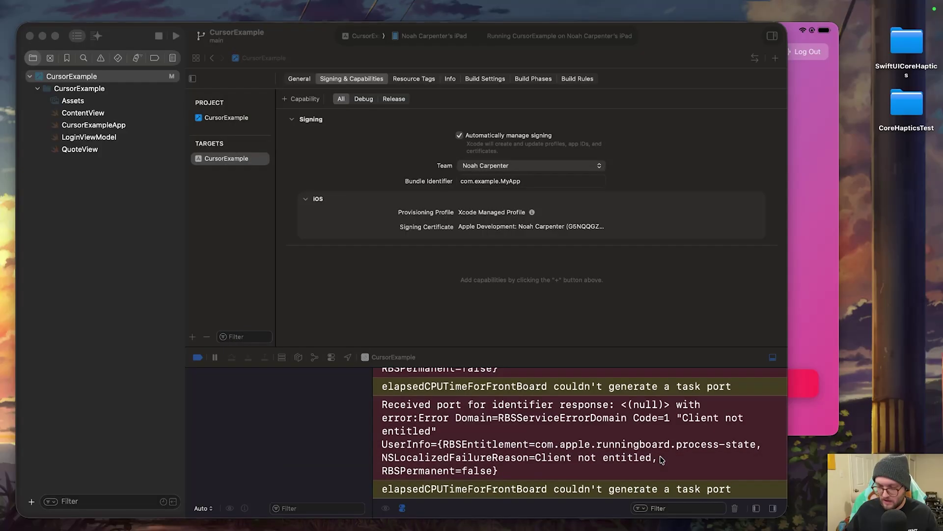
{"action": "scroll", "coordinate": [661, 458], "scroll_direction": "down", "scroll_amount": 3}
{"action": "scroll", "coordinate": [661, 459], "scroll_direction": "down", "scroll_amount": 3}
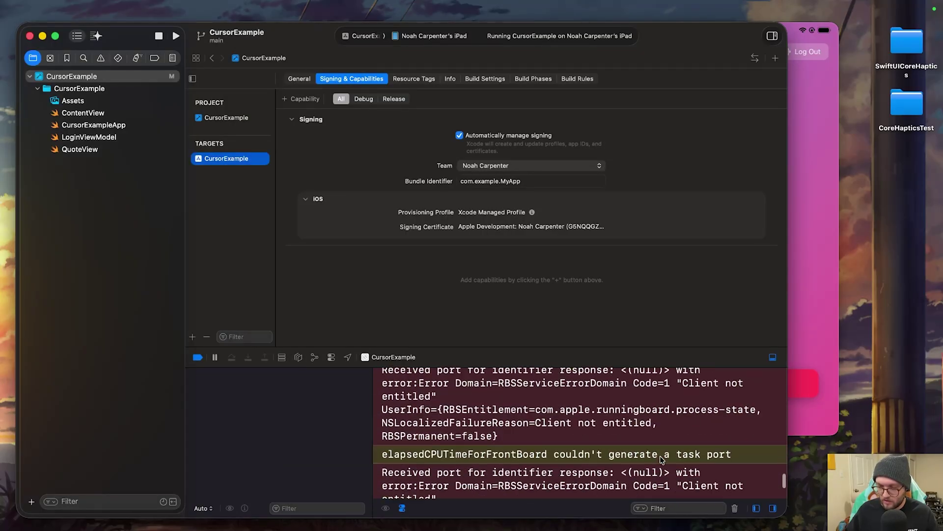
{"action": "scroll", "coordinate": [661, 459], "scroll_direction": "up", "scroll_amount": 2}
{"action": "left_click", "coordinate": [811, 347]}
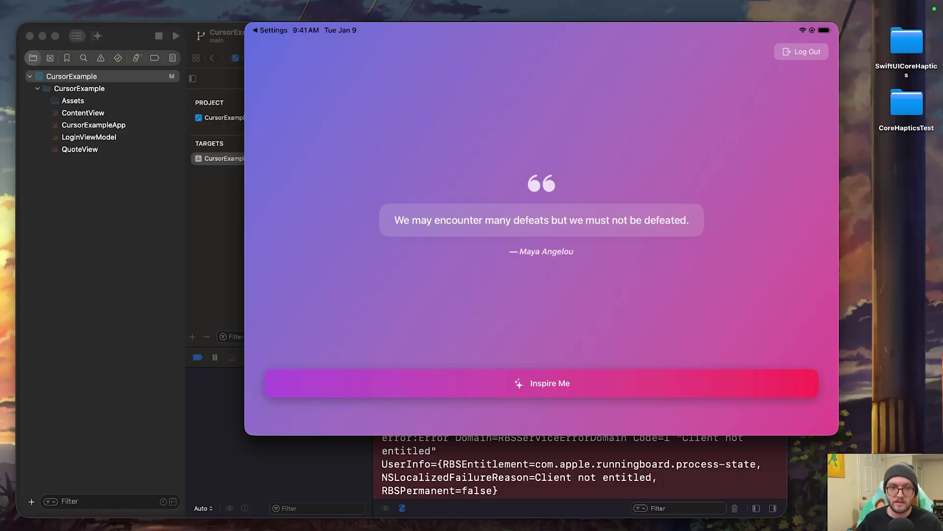
- Open the iPad's General > VPN & Device Management settings, then stop CursorExample in Xcode
{"action": "key", "text": "super+shift+h"}
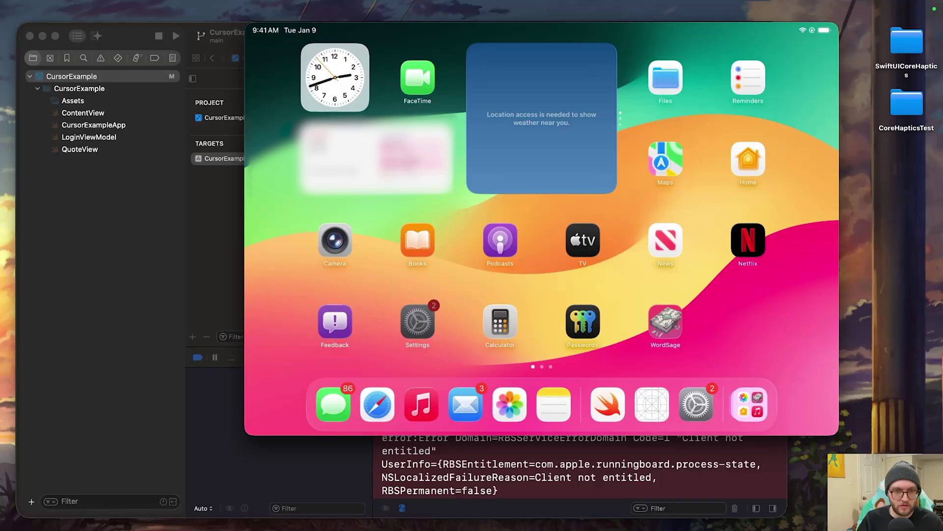
{"action": "left_click", "coordinate": [452, 55]}
{"action": "scroll", "coordinate": [331, 222], "scroll_direction": "up", "scroll_amount": 1}
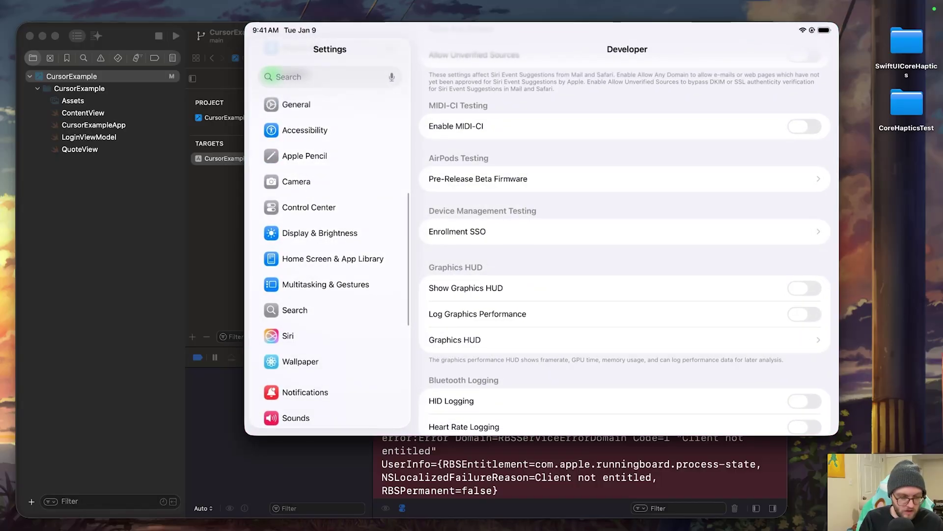
{"action": "left_click", "coordinate": [296, 104]}
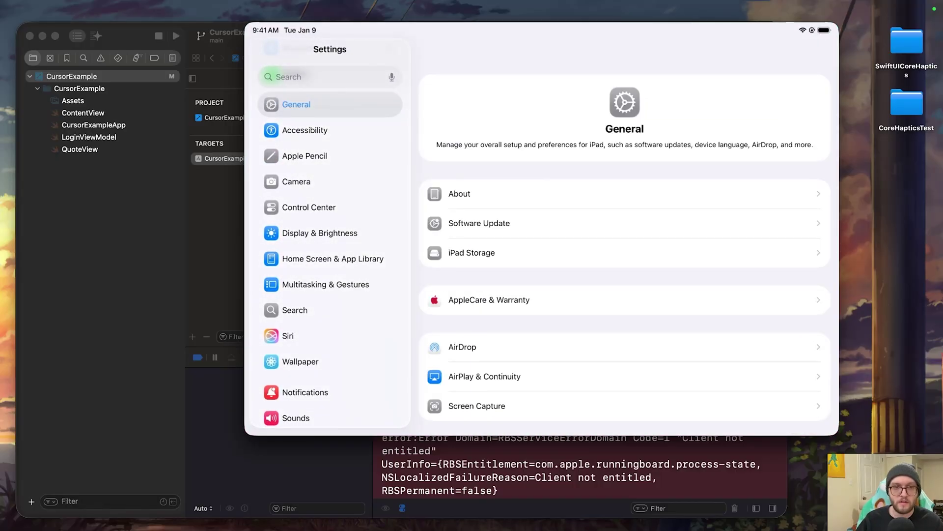
{"action": "scroll", "coordinate": [627, 258], "scroll_direction": "down", "scroll_amount": 5}
{"action": "scroll", "coordinate": [626, 258], "scroll_direction": "down", "scroll_amount": 5}
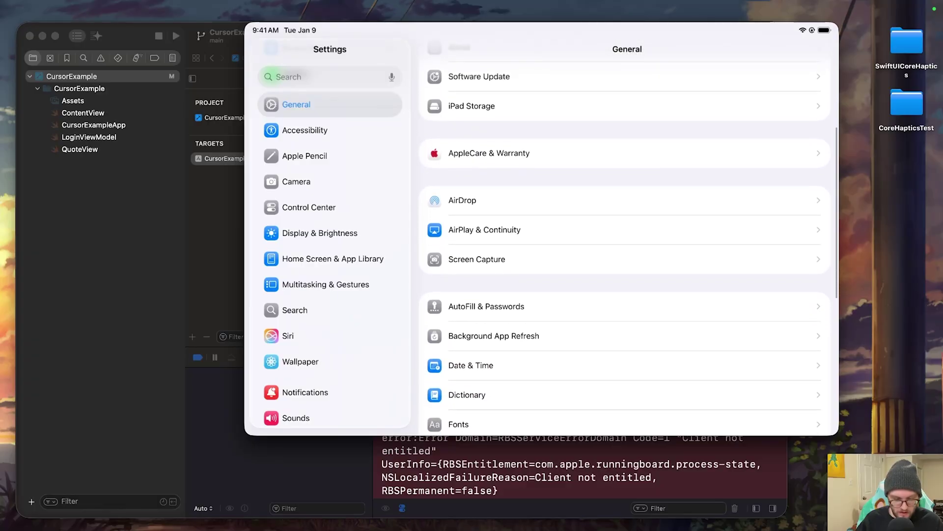
{"action": "scroll", "coordinate": [627, 258], "scroll_direction": "down", "scroll_amount": 5}
{"action": "scroll", "coordinate": [626, 259], "scroll_direction": "down", "scroll_amount": 3}
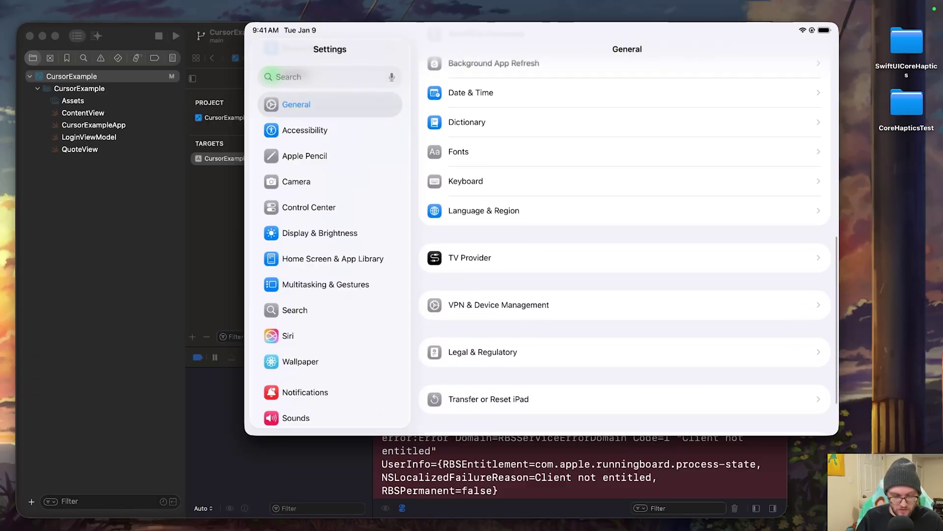
{"action": "left_click", "coordinate": [619, 305]}
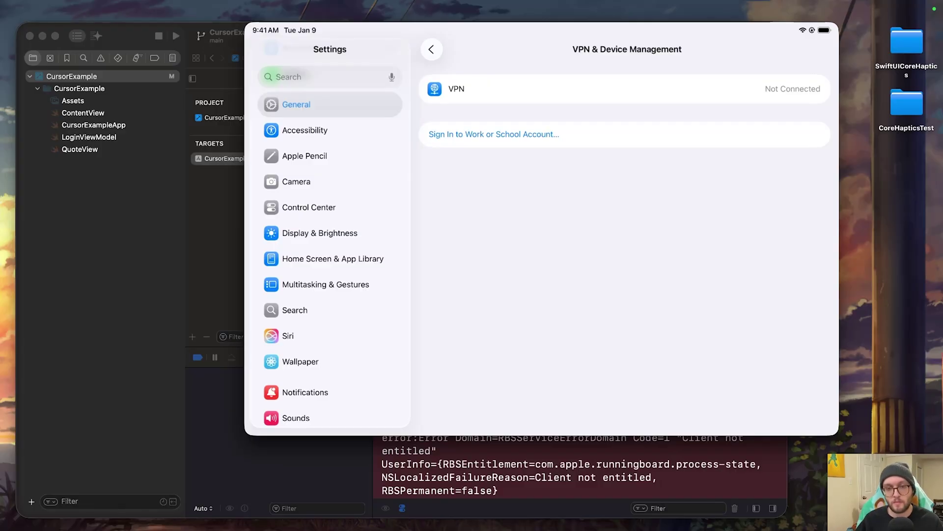
{"action": "key", "text": "super+Tab"}
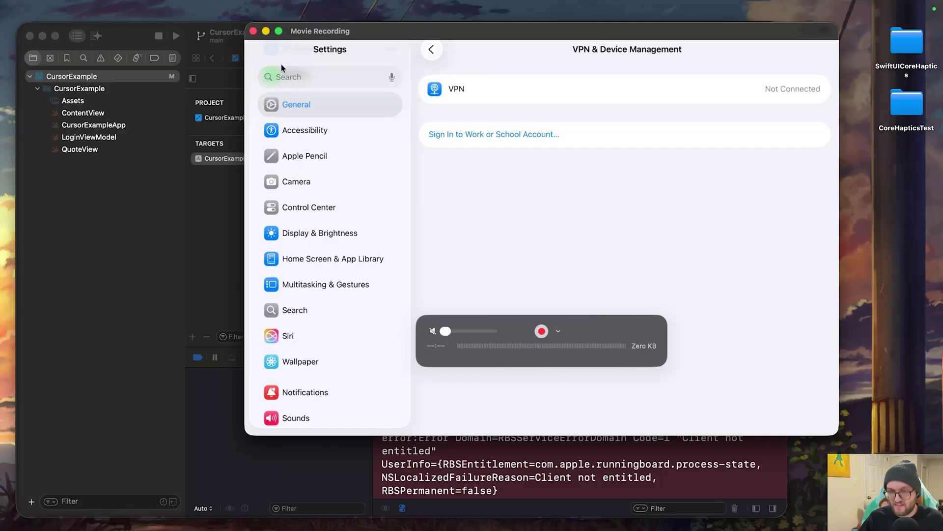
{"action": "left_click", "coordinate": [158, 38]}
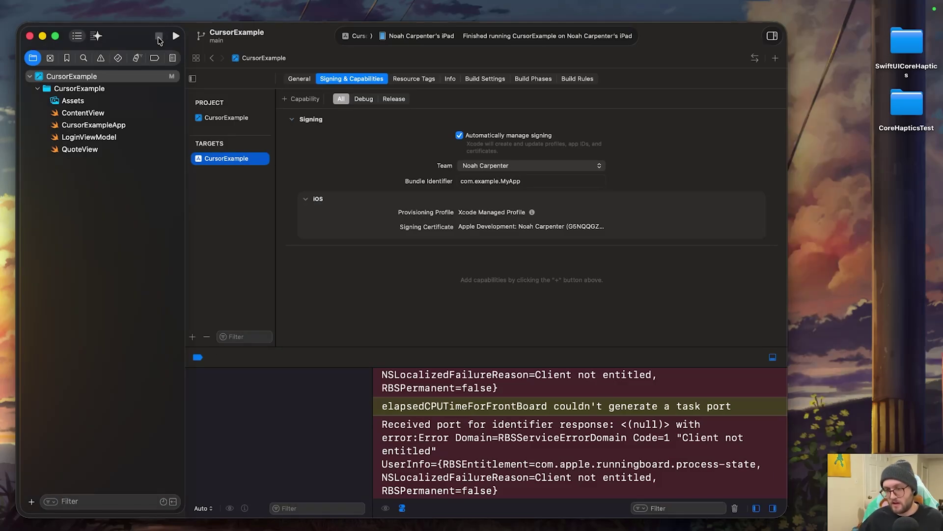
{"action": "left_click", "coordinate": [440, 35]}
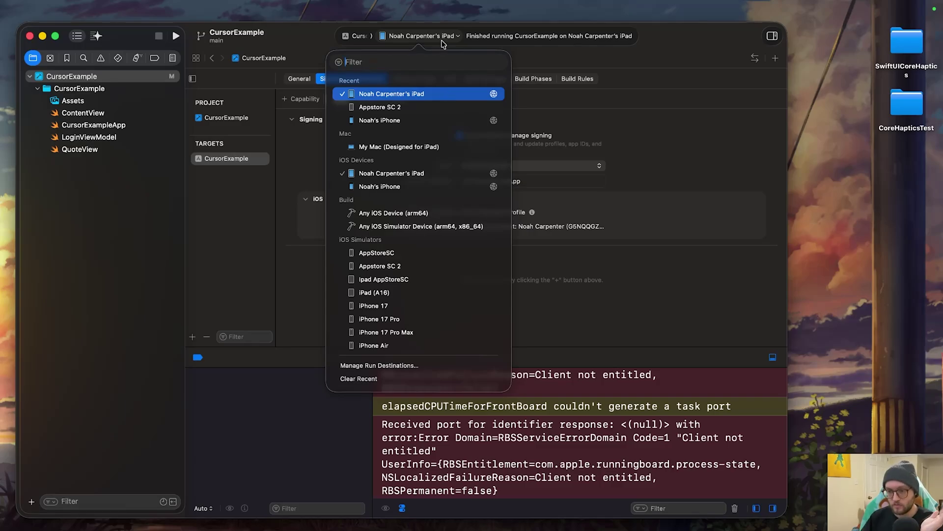
{"action": "left_click", "coordinate": [446, 97]}
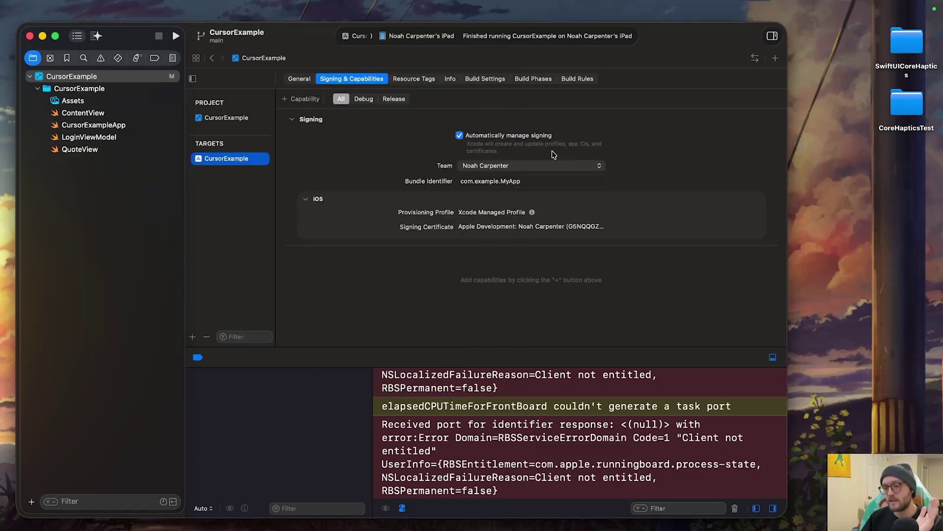